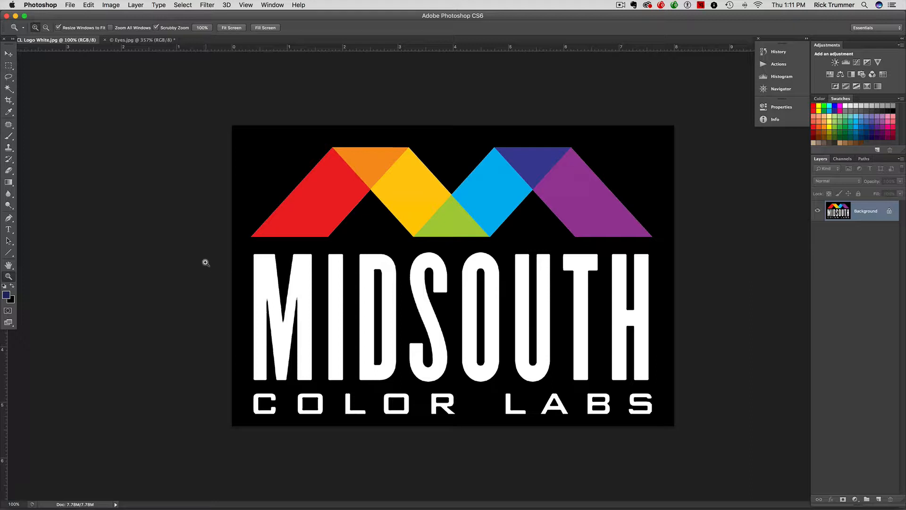
In Eyes.jpg, create a layer named "Advanced Burning/Dodging" in Soft Light mode, filled with the 50% gray neutral color
{"action": "left_click", "coordinate": [140, 40]}
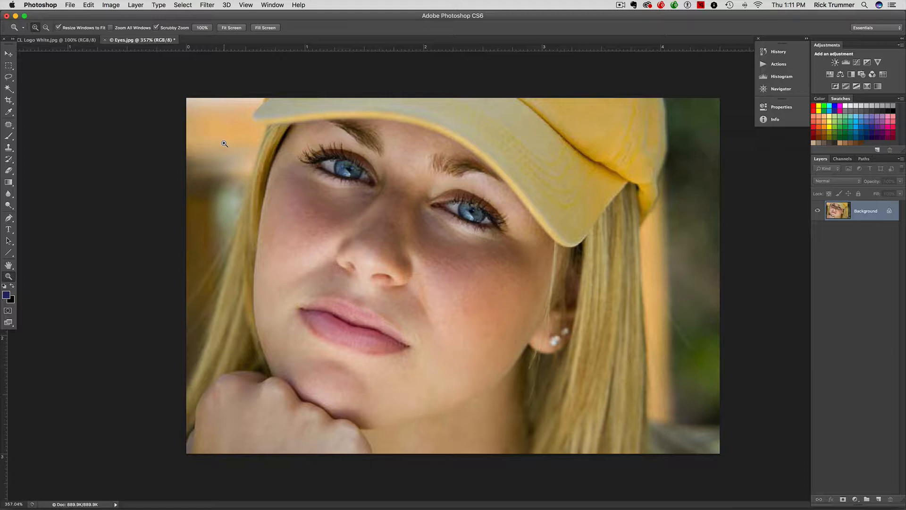
{"action": "key", "text": "super+shift+n"}
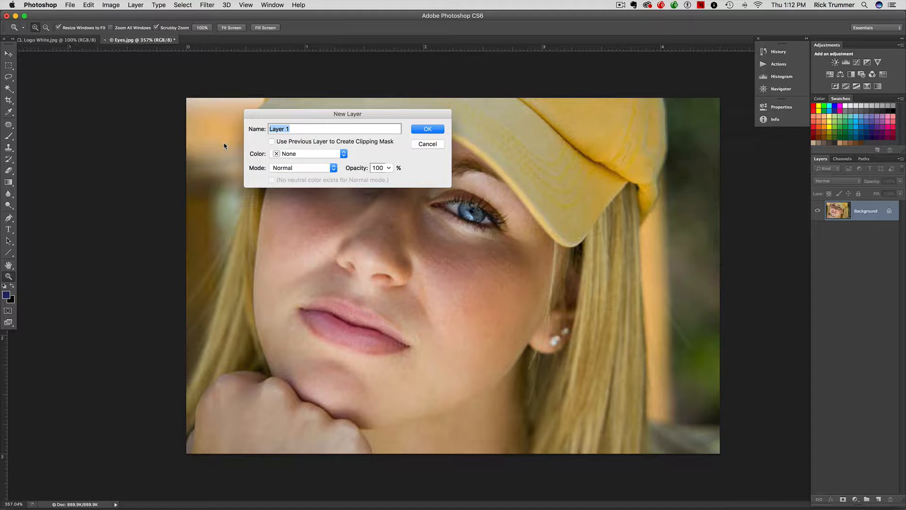
{"action": "type", "text": "Advanced Burning/Dodging"}
{"action": "left_click", "coordinate": [281, 169]}
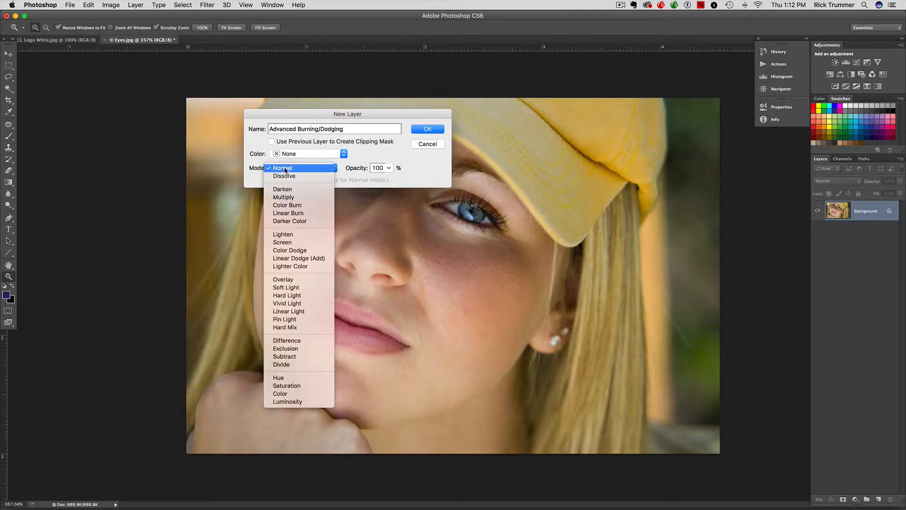
{"action": "left_click", "coordinate": [293, 288]}
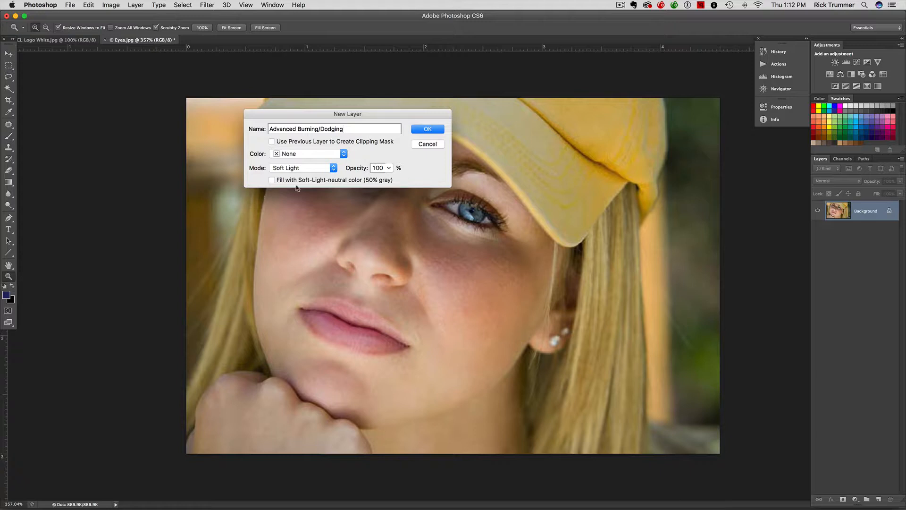
{"action": "left_click", "coordinate": [271, 180]}
{"action": "left_click", "coordinate": [426, 130]}
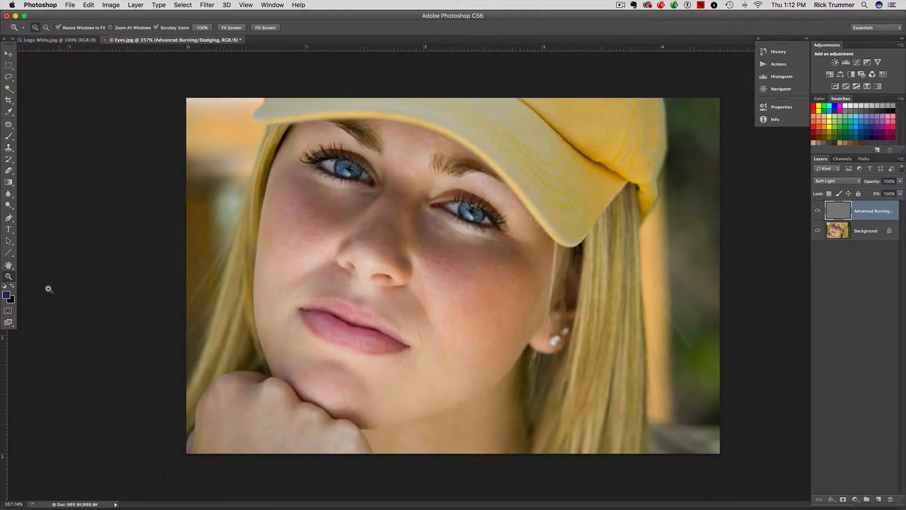
Reset the foreground and background colors to black and white, and set the Brush tool's opacity to 9%
{"action": "left_click", "coordinate": [5, 286]}
{"action": "left_click", "coordinate": [13, 286]}
{"action": "left_click", "coordinate": [12, 286]}
{"action": "left_click", "coordinate": [8, 136]}
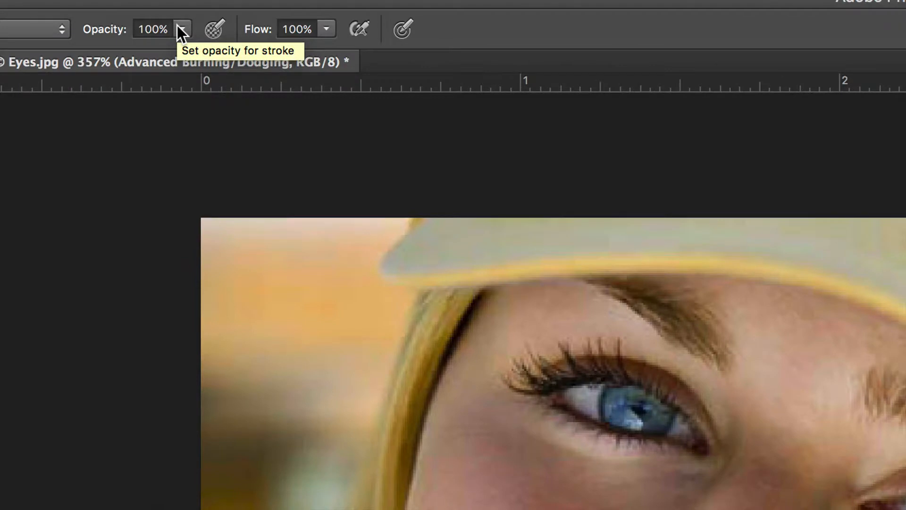
{"action": "left_click", "coordinate": [179, 27]}
{"action": "left_click_drag", "start_coordinate": [183, 53], "coordinate": [79, 55]}
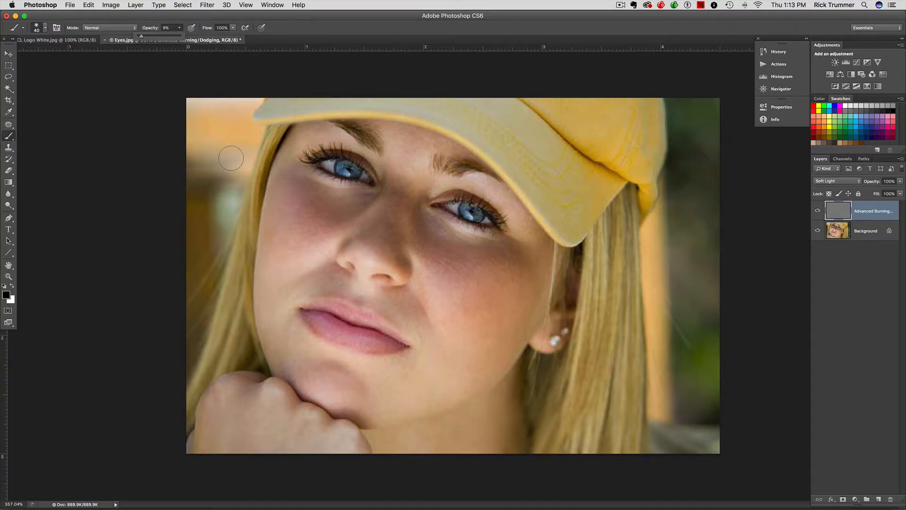
{"action": "left_click", "coordinate": [216, 41]}
Try burning the bright background beside the cap with a 100 px black brush at 100% opacity, and undo the stroke
{"action": "key", "text": "0"}
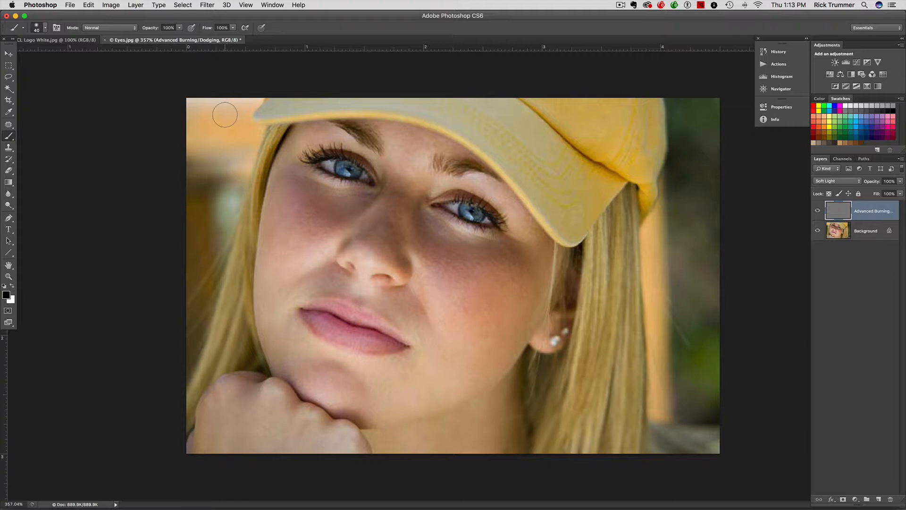
{"action": "key", "text": "bracketright"}
{"action": "key", "text": "bracketright"}
{"action": "key", "text": "bracketright"}
{"action": "key", "text": "bracketright"}
{"action": "key", "text": "bracketright"}
{"action": "key", "text": "bracketright"}
{"action": "mouse_move", "coordinate": [222, 113]}
{"action": "left_mouse_down"}
{"action": "mouse_move", "coordinate": [206, 153]}
{"action": "mouse_move", "coordinate": [216, 125]}
{"action": "mouse_move", "coordinate": [196, 191]}
{"action": "mouse_move", "coordinate": [207, 150]}
{"action": "mouse_move", "coordinate": [180, 264]}
{"action": "mouse_move", "coordinate": [222, 117]}
{"action": "mouse_move", "coordinate": [187, 105]}
{"action": "mouse_move", "coordinate": [239, 98]}
{"action": "mouse_move", "coordinate": [211, 165]}
{"action": "mouse_move", "coordinate": [222, 122]}
{"action": "left_mouse_up"}
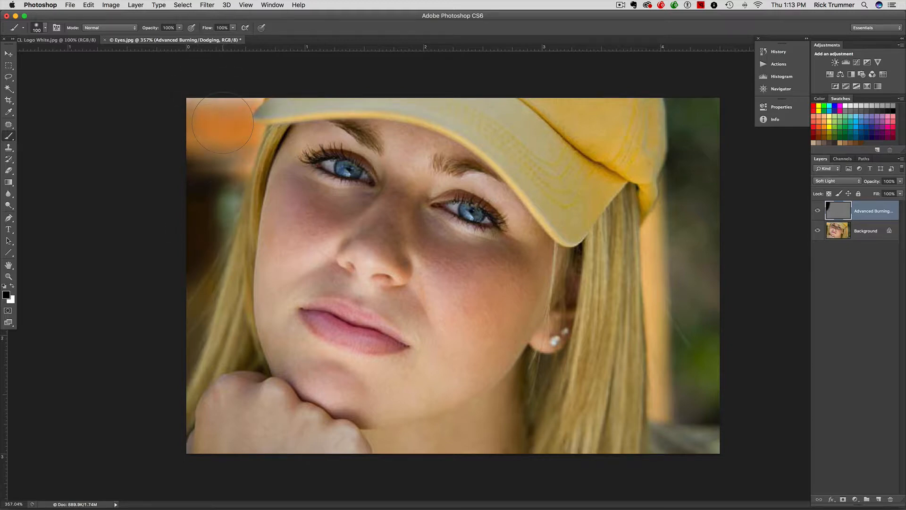
{"action": "key", "text": "ctrl+z"}
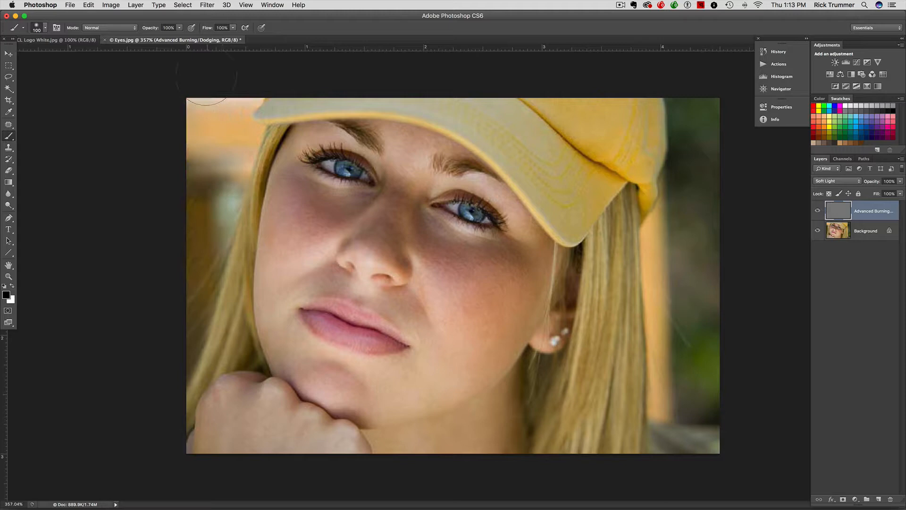
Set the brush opacity to 9% and burn the bright background beside the cap with black
{"action": "left_click", "coordinate": [179, 27]}
{"action": "left_click_drag", "start_coordinate": [180, 42], "coordinate": [142, 39]}
{"action": "left_click_drag", "start_coordinate": [221, 141], "coordinate": [235, 105]}
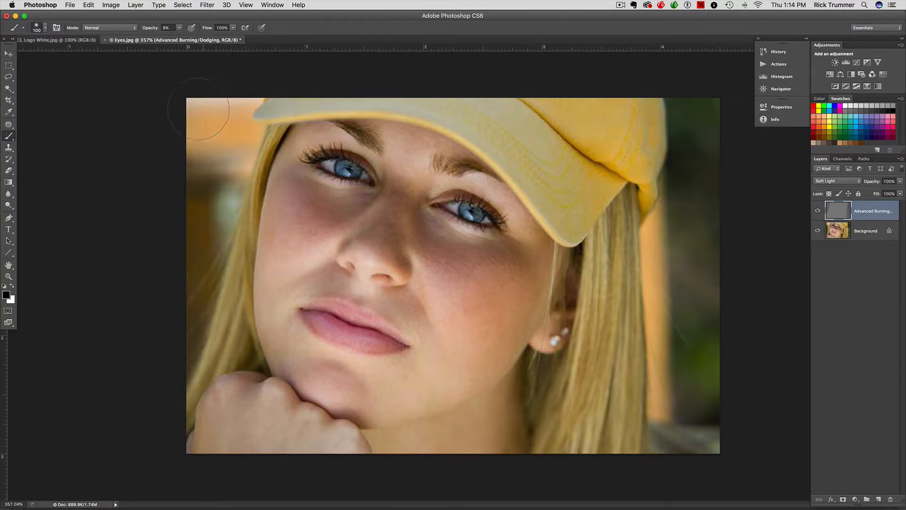
Toggle the burning/dodging layer's visibility to compare the photo's background and edges before and after
{"action": "left_click", "coordinate": [818, 212]}
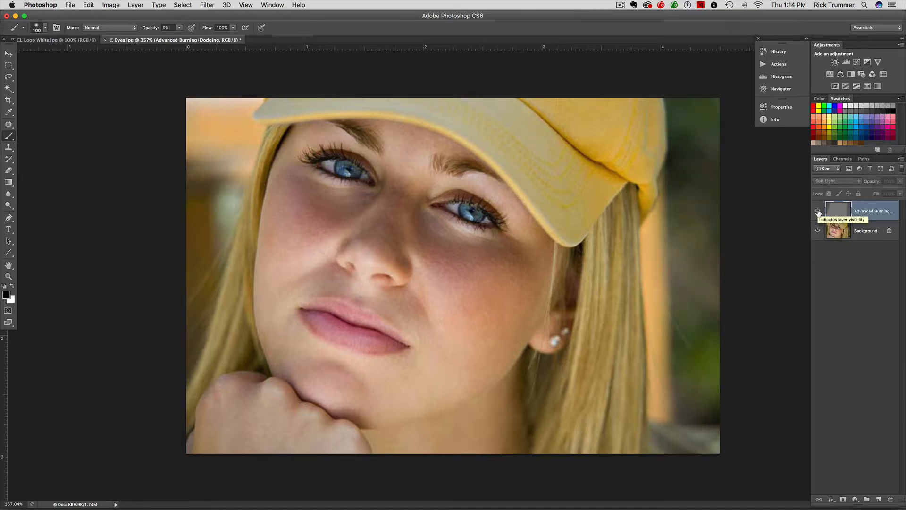
{"action": "left_click", "coordinate": [818, 212]}
{"action": "left_click", "coordinate": [818, 213]}
{"action": "left_click", "coordinate": [818, 212]}
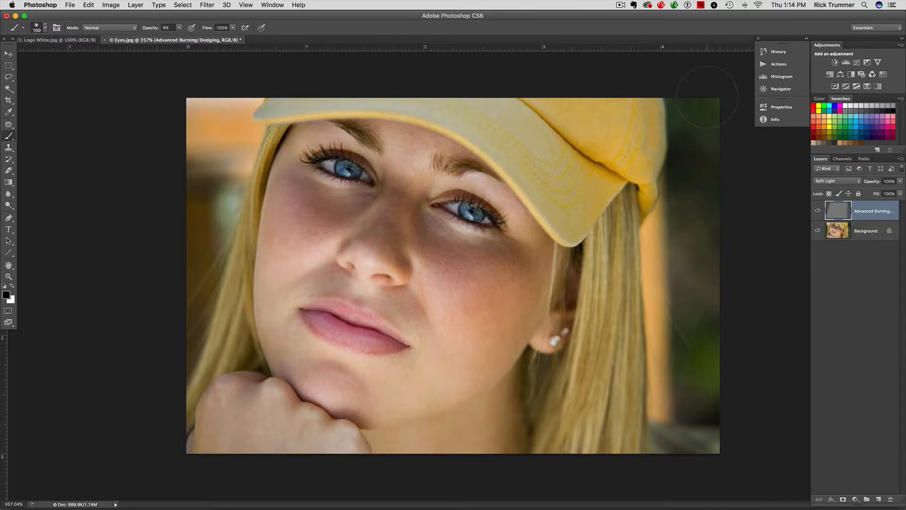
{"action": "left_click", "coordinate": [817, 211]}
{"action": "left_click", "coordinate": [818, 211]}
Dodge the irises of both eyes with white, using a small brush of 10 px and 7 px
{"action": "key", "text": "super+space"}
{"action": "left_click", "coordinate": [352, 184], "text": "super"}
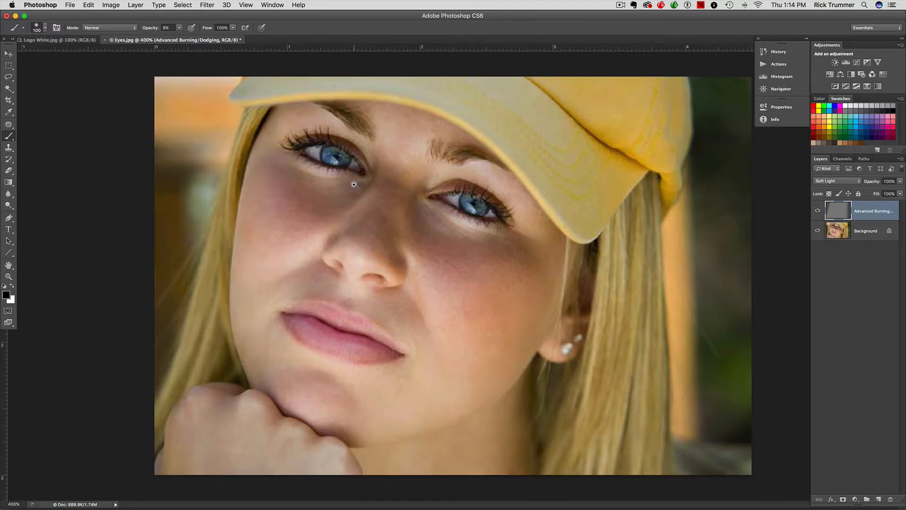
{"action": "left_click_drag", "start_coordinate": [340, 171], "coordinate": [363, 170]}
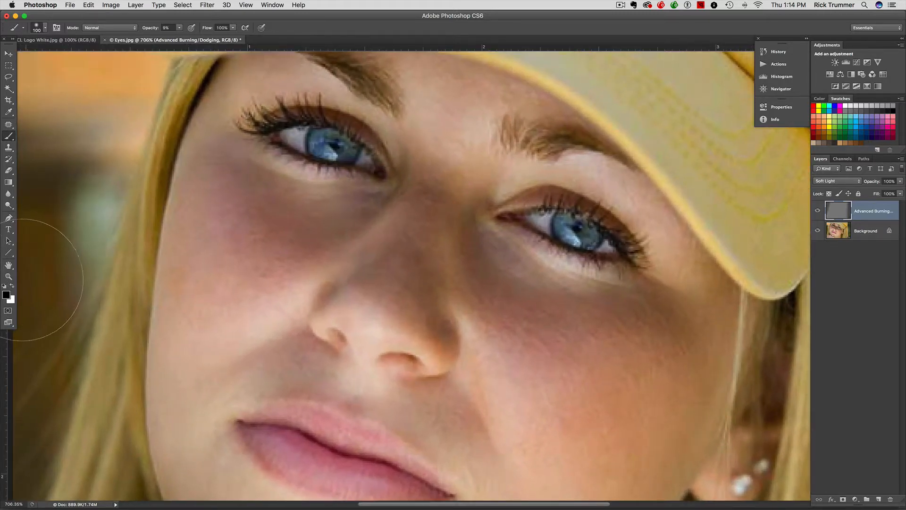
{"action": "key", "text": "x"}
{"action": "key", "text": "["}
{"action": "key", "text": "["}
{"action": "key", "text": "["}
{"action": "key", "text": "["}
{"action": "key", "text": "["}
{"action": "key", "text": "["}
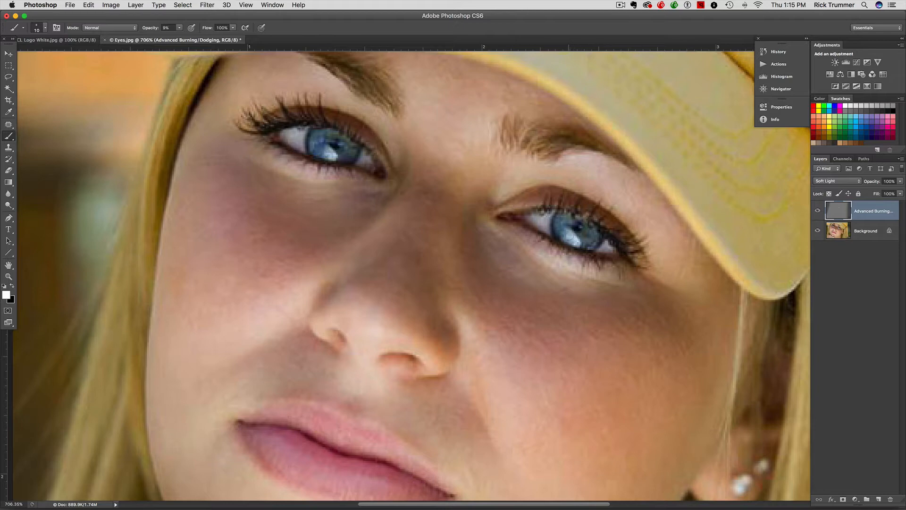
{"action": "key", "text": "bracketleft"}
{"action": "key", "text": "bracketleft"}
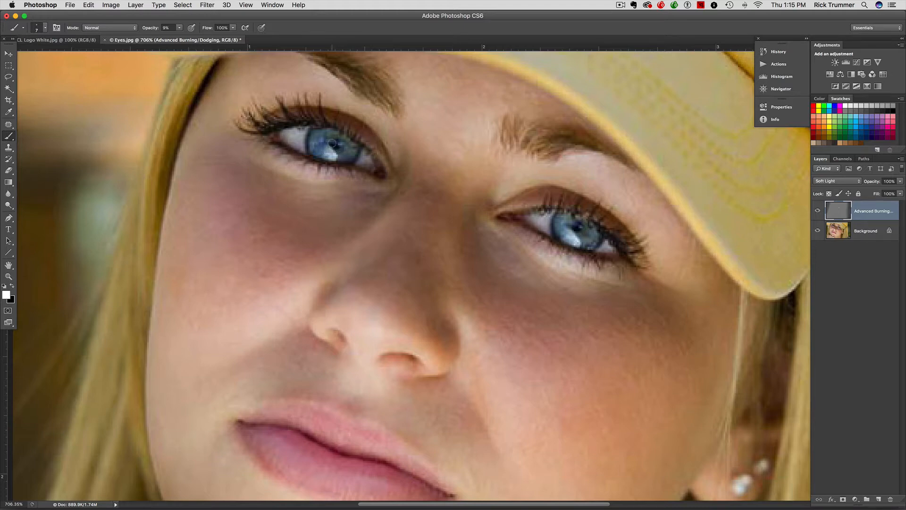
Burn the pupils and dark details of both eyes with black, using brush sizes of 15 px and 5 px
{"action": "key", "text": "x"}
{"action": "key", "text": "bracketright"}
{"action": "key", "text": "bracketright"}
{"action": "key", "text": "bracketright"}
{"action": "key", "text": "bracketright"}
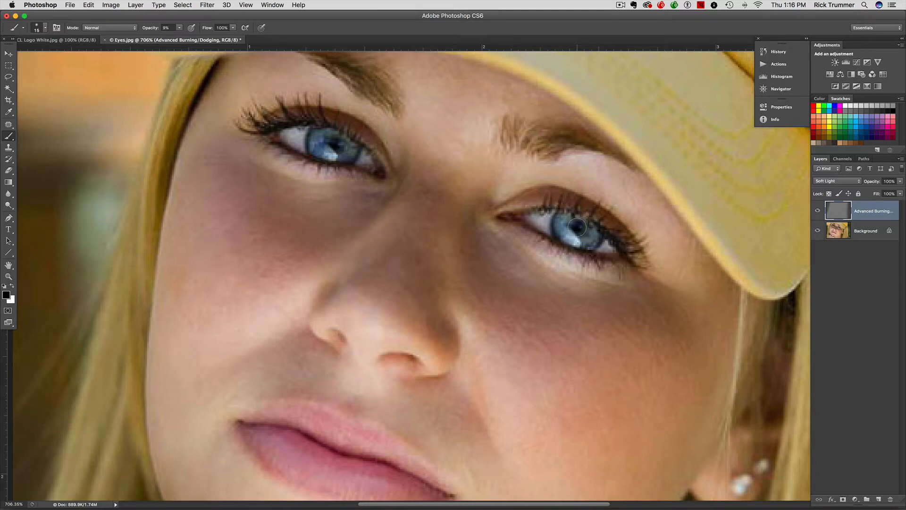
{"action": "key", "text": "bracketleft"}
{"action": "key", "text": "bracketleft"}
{"action": "key", "text": "bracketleft"}
Toggle the burning/dodging layer's visibility to compare the retouched eyes up close
{"action": "left_click", "coordinate": [818, 211]}
{"action": "left_click", "coordinate": [818, 211]}
{"action": "left_click", "coordinate": [819, 211]}
{"action": "left_click", "coordinate": [819, 211]}
{"action": "left_click", "coordinate": [818, 212]}
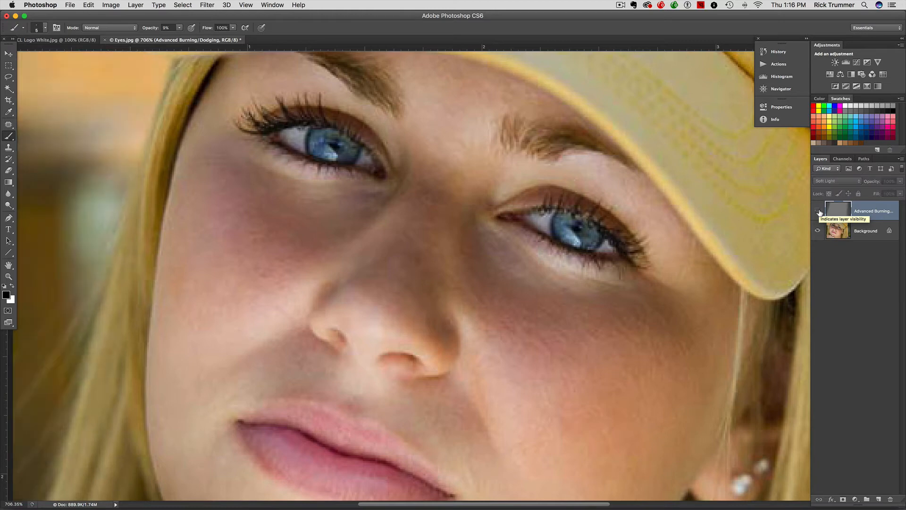
{"action": "left_click", "coordinate": [818, 212]}
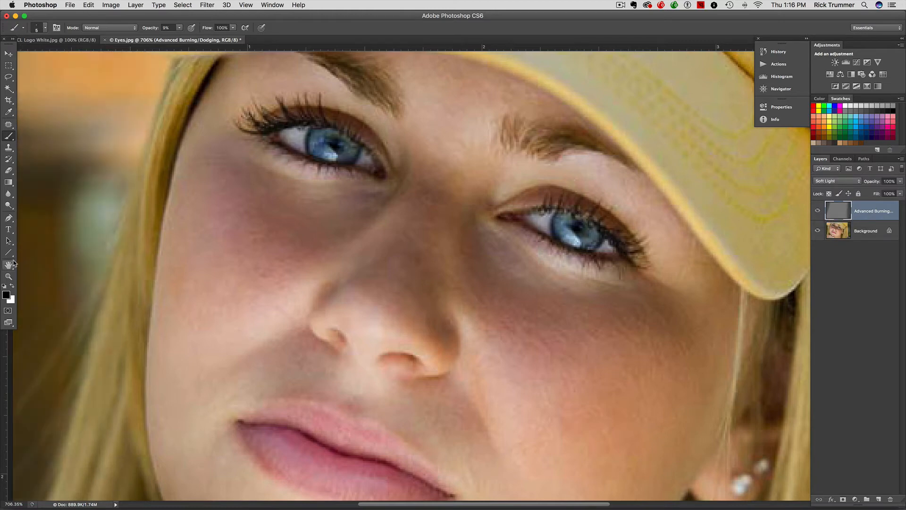
Compare the whole face with and without the burning/dodging layer from a wider view
{"action": "left_click", "coordinate": [8, 276]}
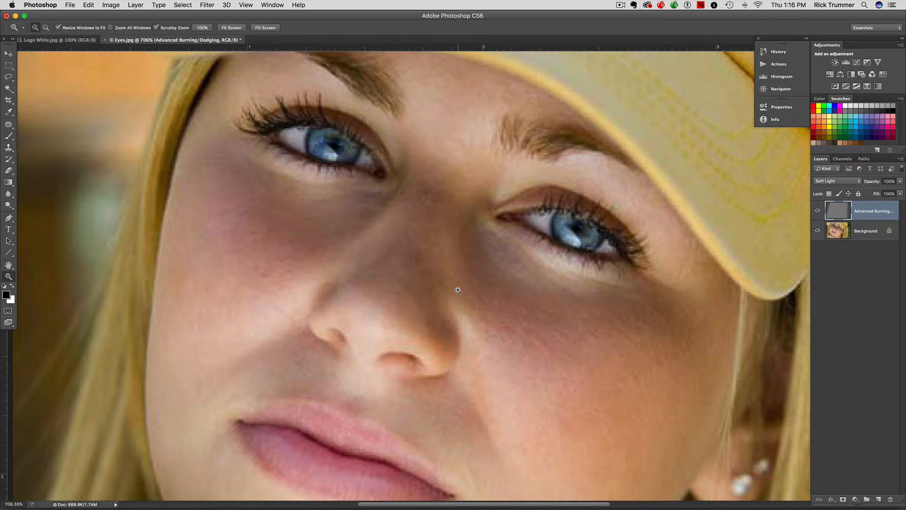
{"action": "key", "text": "alt"}
{"action": "mouse_move", "coordinate": [457, 290]}
{"action": "left_mouse_down"}
{"action": "mouse_move", "coordinate": [403, 289]}
{"action": "mouse_move", "coordinate": [494, 293]}
{"action": "left_mouse_up"}
{"action": "left_click", "coordinate": [817, 211]}
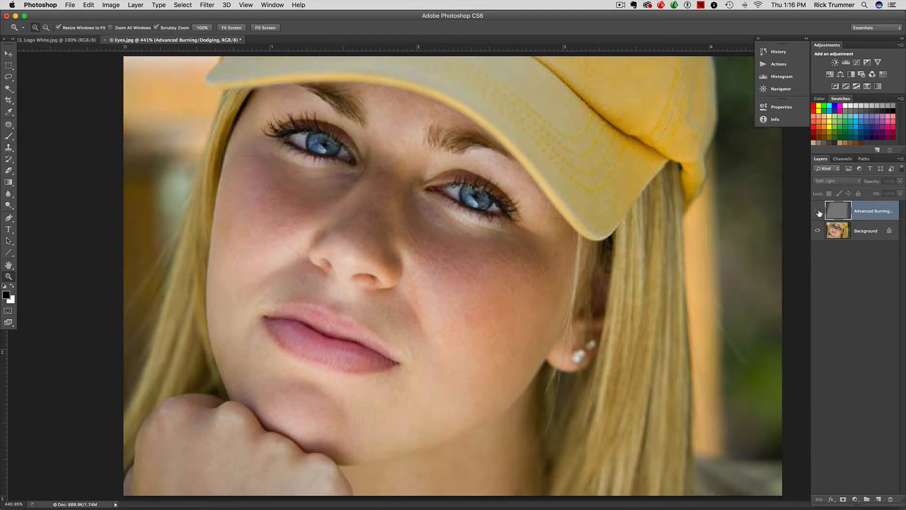
{"action": "left_click", "coordinate": [818, 212]}
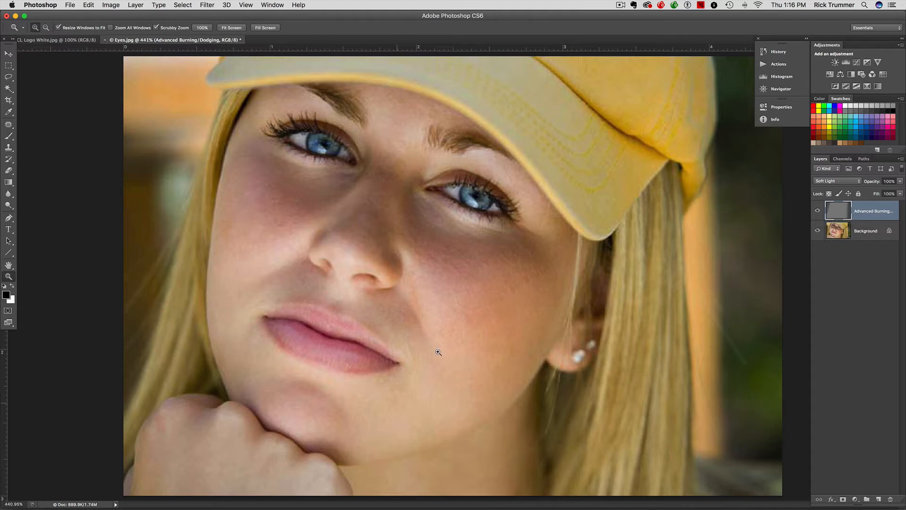
Burn the outer areas of the photo with a large black brush, using sizes of 175 px and 125 px
{"action": "key", "text": "b"}
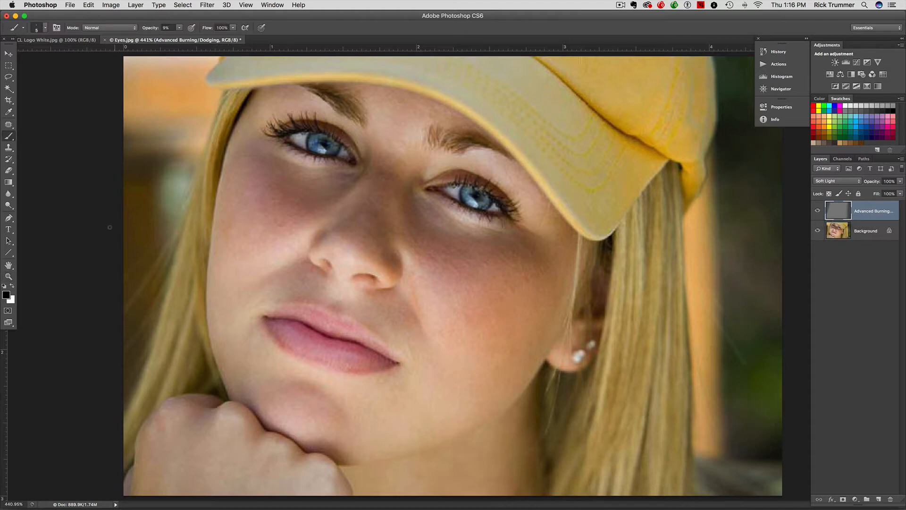
{"action": "key", "text": "bracketright"}
{"action": "key", "text": "bracketright"}
{"action": "key", "text": "bracketright"}
{"action": "key", "text": "bracketright"}
{"action": "key", "text": "bracketright"}
{"action": "key", "text": "bracketright"}
{"action": "key", "text": "bracketright"}
{"action": "key", "text": "bracketright"}
{"action": "key", "text": "bracketright"}
{"action": "key", "text": "bracketright"}
{"action": "key", "text": "bracketright"}
{"action": "key", "text": "bracketright"}
{"action": "key", "text": "bracketright"}
{"action": "key", "text": "bracketright"}
{"action": "key", "text": "bracketright"}
{"action": "mouse_move", "coordinate": [336, 504]}
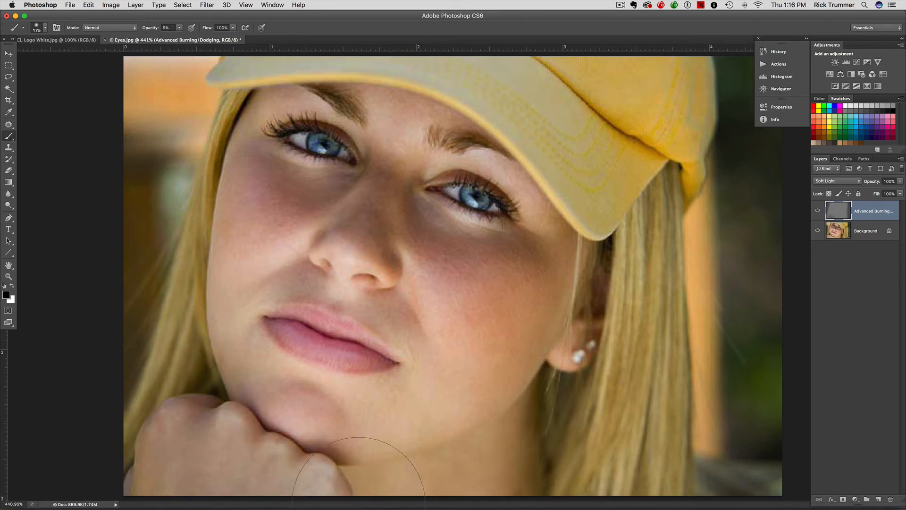
{"action": "key", "text": "bracketleft"}
{"action": "key", "text": "bracketleft"}
{"action": "key", "text": "bracketleft"}
{"action": "key", "text": "bracketleft"}
{"action": "key", "text": "bracketright"}
{"action": "key", "text": "bracketright"}
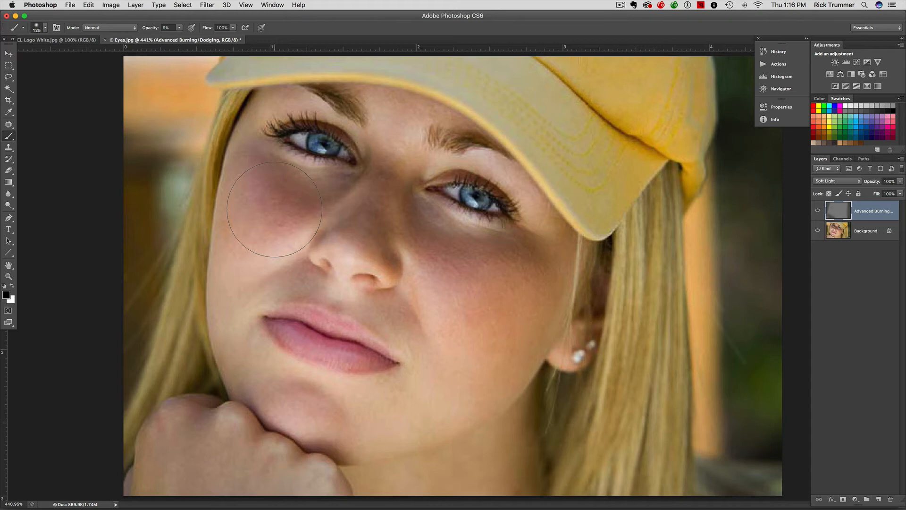
Dodge the area around the lower lip and chin with a smaller white brush
{"action": "key", "text": "x"}
{"action": "key", "text": "bracketleft"}
{"action": "key", "text": "bracketleft"}
{"action": "mouse_move", "coordinate": [325, 383]}
{"action": "left_mouse_down"}
{"action": "mouse_move", "coordinate": [312, 398]}
{"action": "mouse_move", "coordinate": [318, 388]}
{"action": "left_mouse_up"}
Burn the shading from the side of the nose up to the forehead with a 60 px black brush
{"action": "key", "text": "x"}
{"action": "key", "text": "bracketleft"}
{"action": "key", "text": "bracketleft"}
{"action": "key", "text": "bracketleft"}
{"action": "mouse_move", "coordinate": [392, 203]}
{"action": "left_mouse_down"}
{"action": "mouse_move", "coordinate": [413, 177]}
{"action": "mouse_move", "coordinate": [404, 153]}
{"action": "mouse_move", "coordinate": [414, 122]}
{"action": "left_mouse_up"}
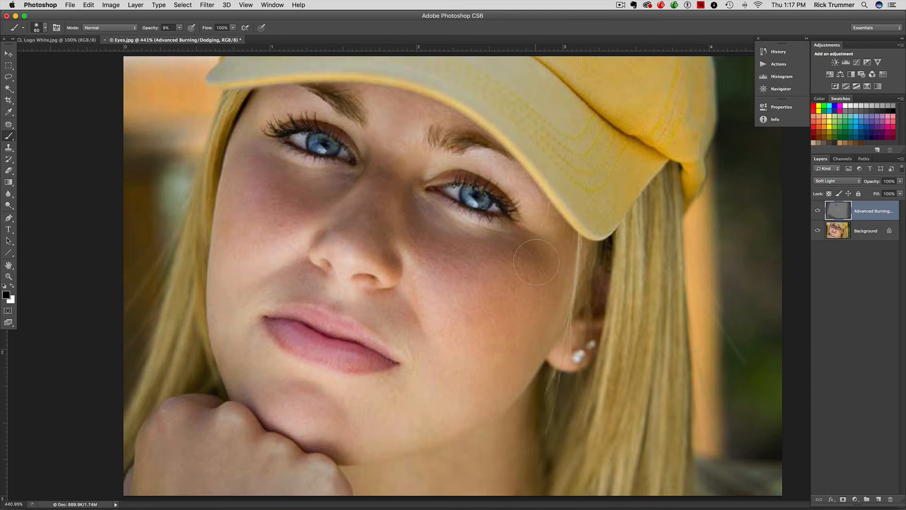
Compare the photo with and without the facial contouring, and view the entire image
{"action": "left_click", "coordinate": [818, 211]}
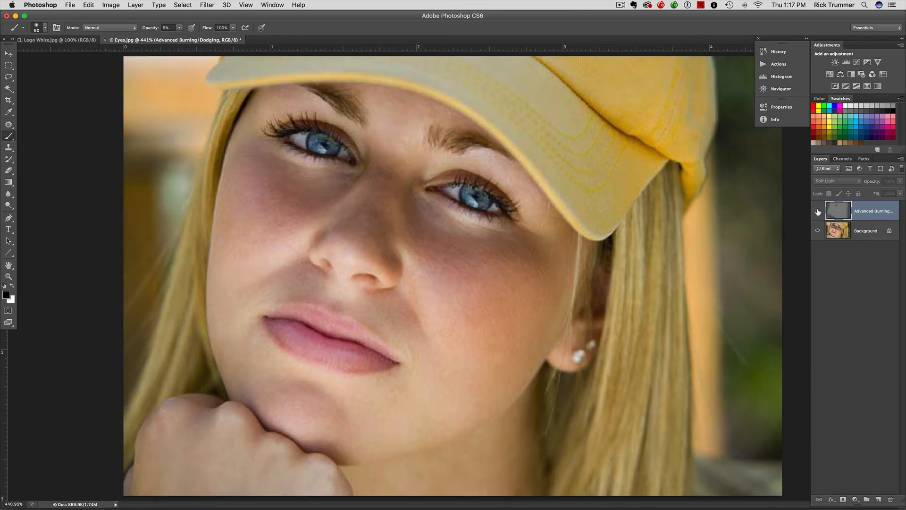
{"action": "left_click", "coordinate": [818, 211]}
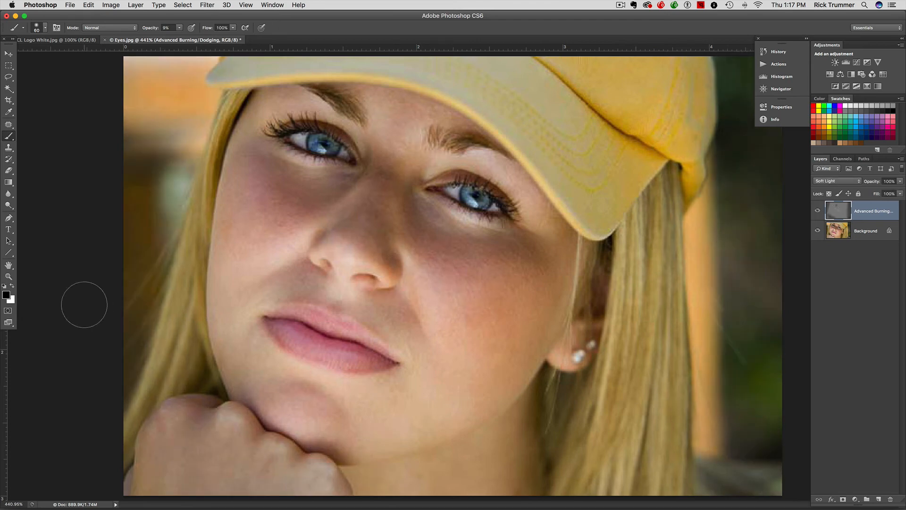
{"action": "left_click", "coordinate": [8, 276]}
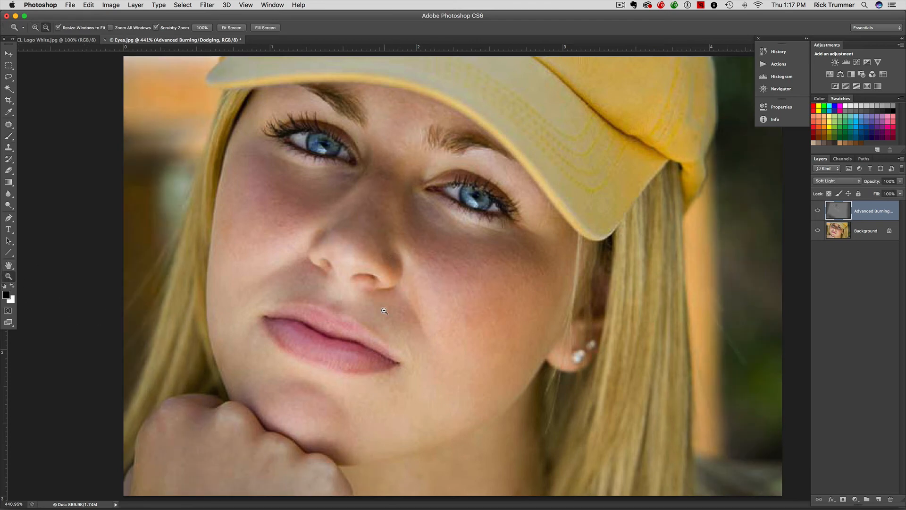
{"action": "mouse_move", "coordinate": [383, 311]}
{"action": "left_mouse_down"}
{"action": "mouse_move", "coordinate": [336, 307]}
{"action": "mouse_move", "coordinate": [374, 308]}
{"action": "left_mouse_up"}
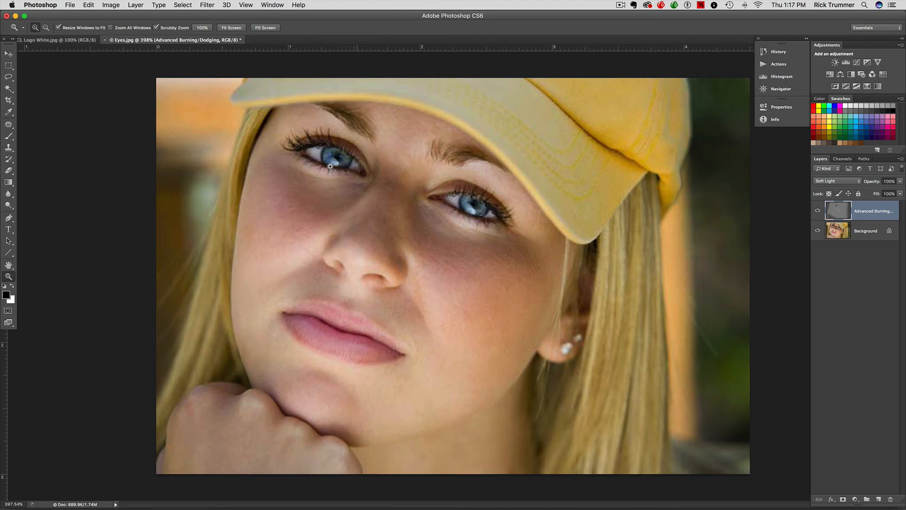
Review the Brush tool's size and hardness settings, and switch back to the Midsouth logo document
{"action": "left_click", "coordinate": [8, 136]}
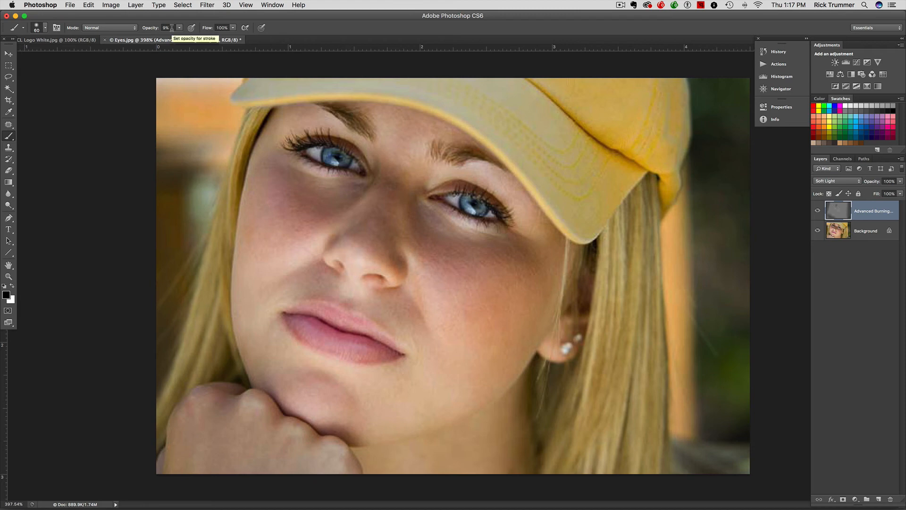
{"action": "left_click", "coordinate": [39, 31]}
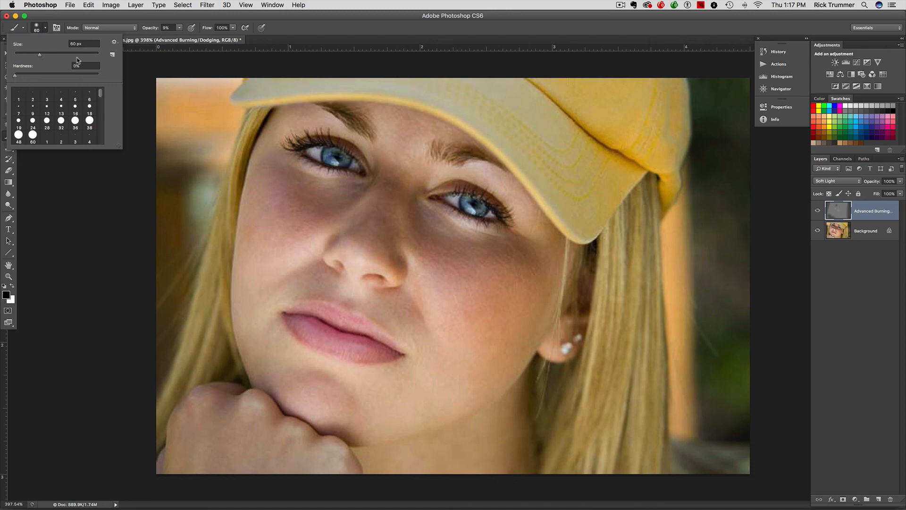
{"action": "left_click", "coordinate": [160, 45]}
{"action": "left_click", "coordinate": [80, 41]}
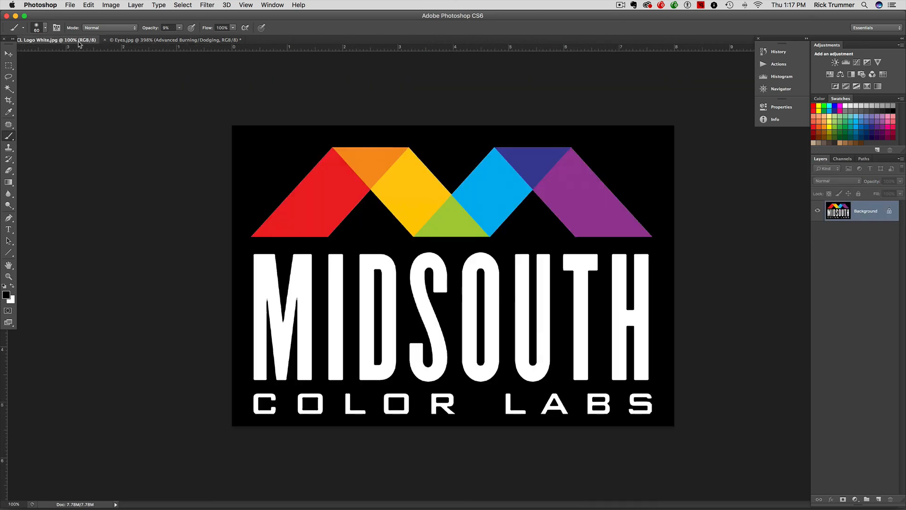